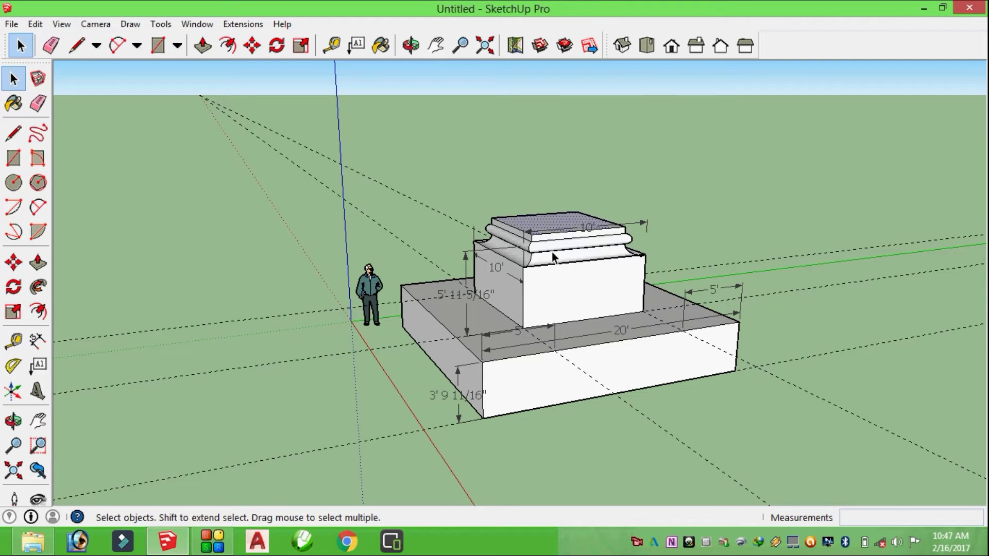
Try selecting the upper block's faces, the whole upper block and the base, then deselect.
{"action": "left_click", "coordinate": [550, 305]}
{"action": "left_click", "coordinate": [510, 304]}
{"action": "triple_click", "coordinate": [608, 273]}
{"action": "left_click_drag", "start_coordinate": [585, 447], "coordinate": [586, 446]}
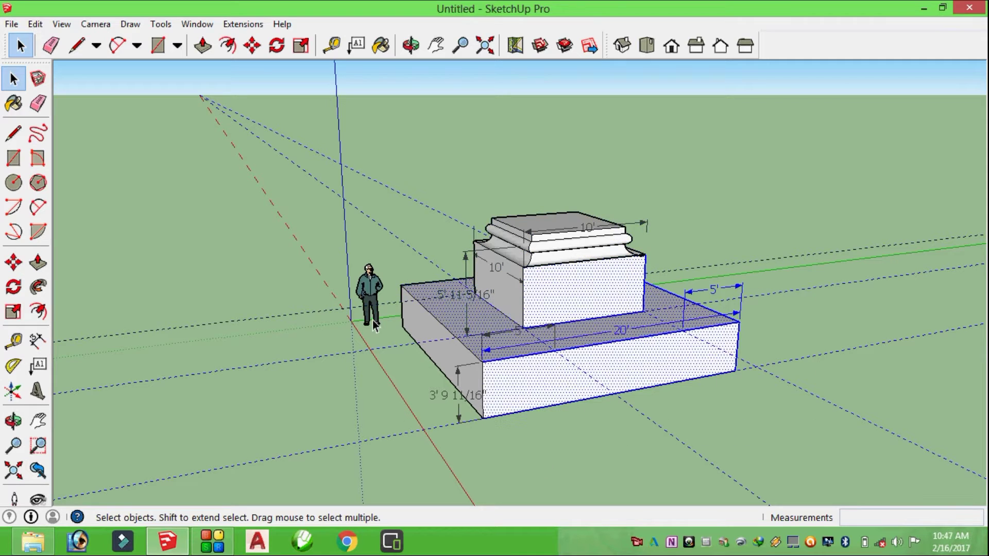
{"action": "left_click", "coordinate": [443, 371]}
{"action": "left_click", "coordinate": [474, 281]}
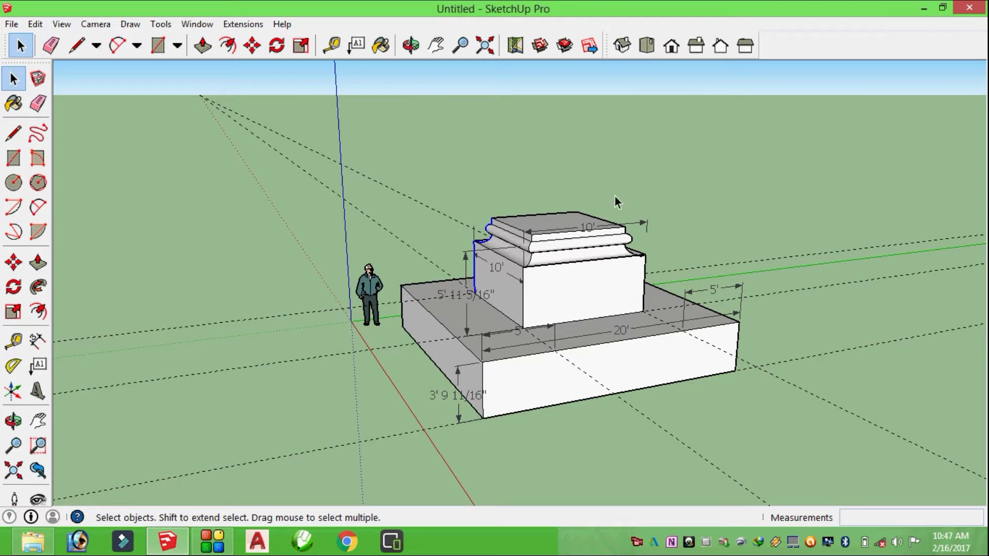
{"action": "triple_click", "coordinate": [475, 342]}
{"action": "left_click", "coordinate": [515, 154]}
Test-pull the upper block's front face 5' with Push/Pull, then cancel and undo it.
{"action": "left_click", "coordinate": [202, 47]}
{"action": "left_click", "coordinate": [579, 309]}
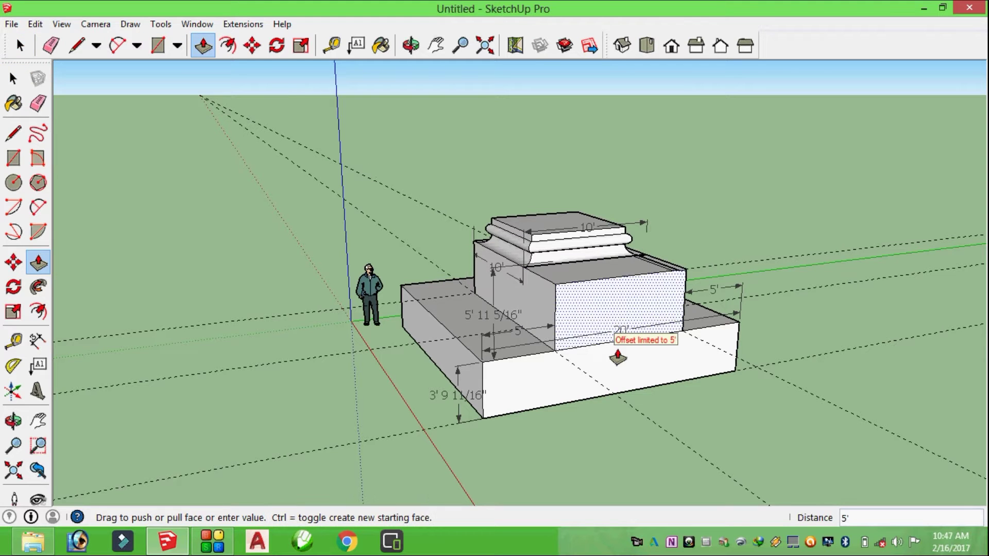
{"action": "left_click", "coordinate": [593, 347]}
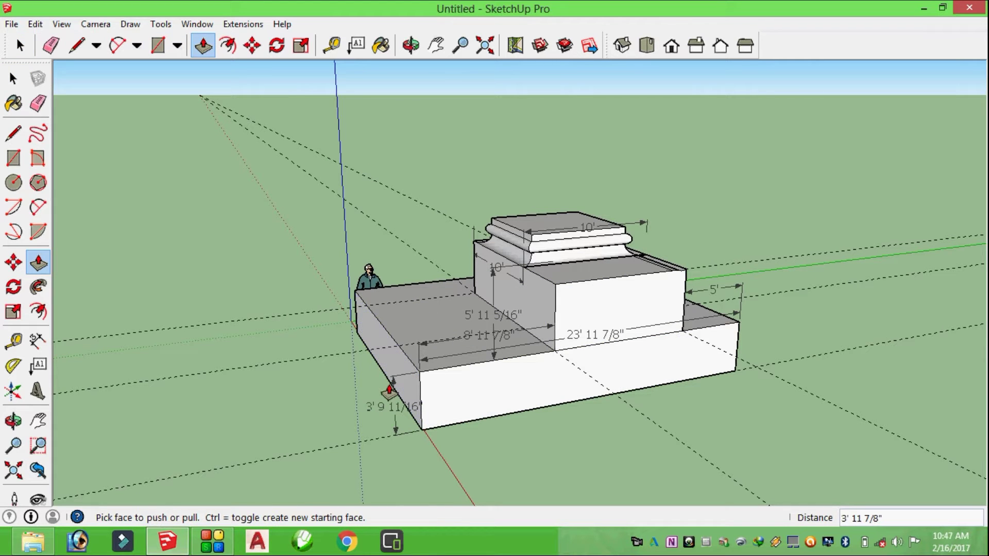
{"action": "key", "text": "Escape"}
{"action": "key", "text": "ctrl+z"}
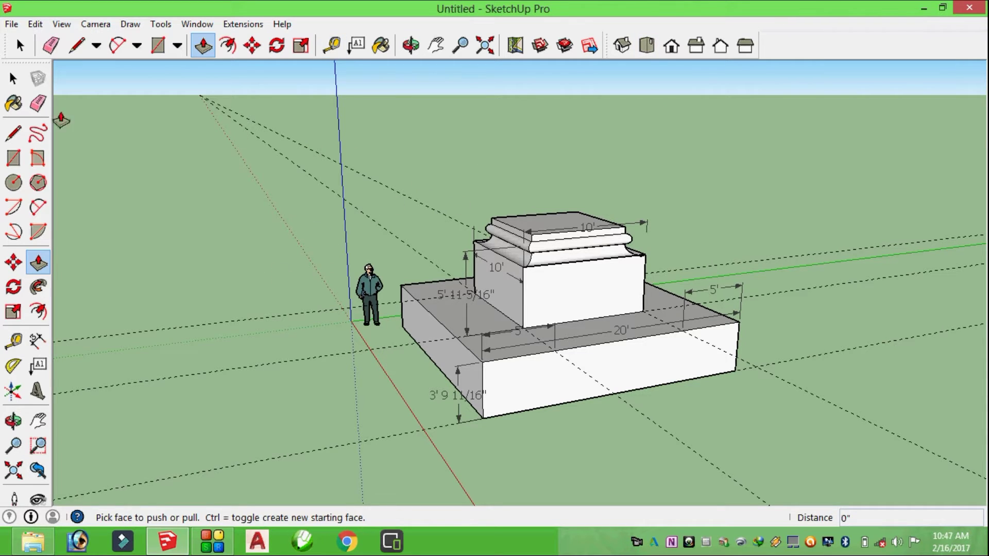
Box-select the entire pedestal with its dimensions and guides and make it one group.
{"action": "left_click", "coordinate": [17, 47]}
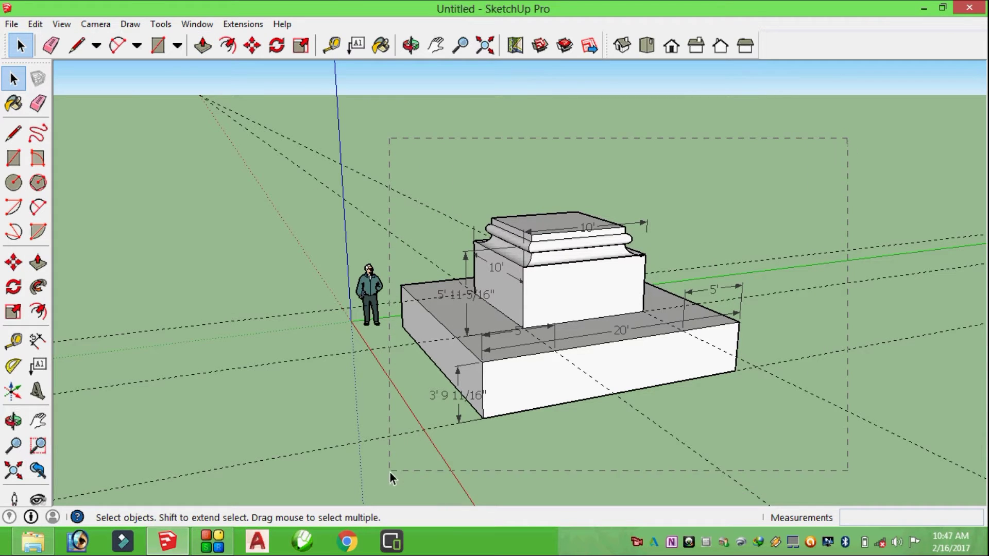
{"action": "left_click_drag", "start_coordinate": [391, 472], "coordinate": [388, 466]}
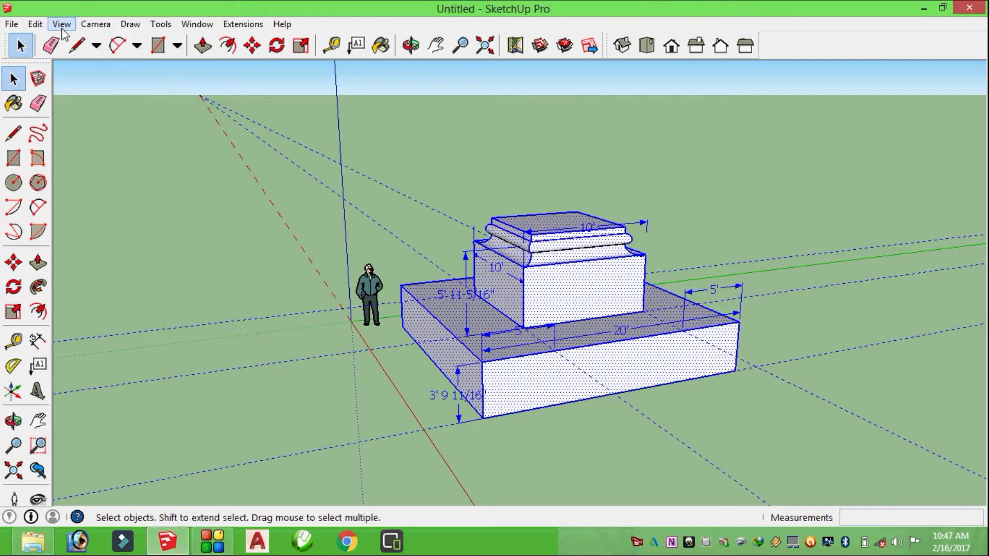
{"action": "left_click", "coordinate": [43, 30]}
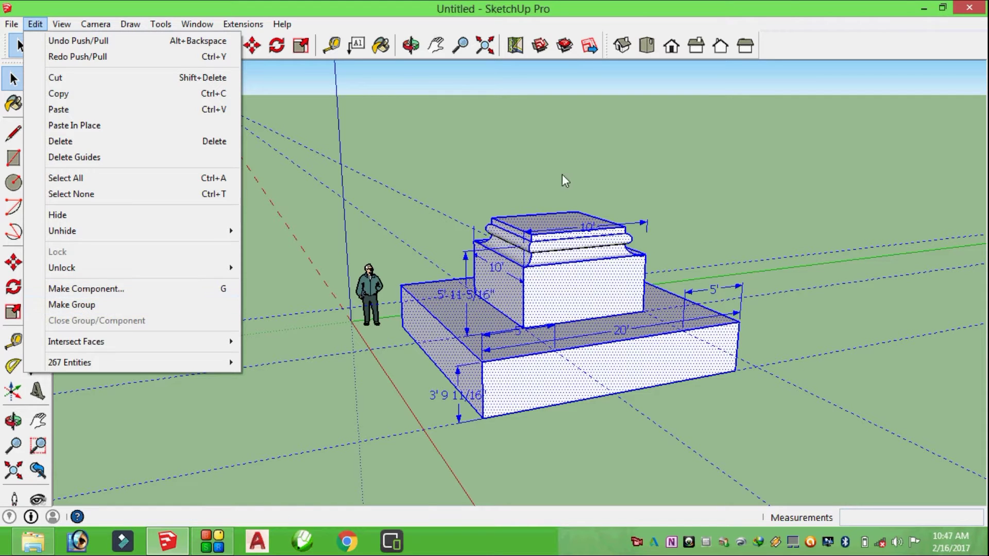
{"action": "left_click", "coordinate": [131, 9]}
{"action": "right_click", "coordinate": [546, 280]}
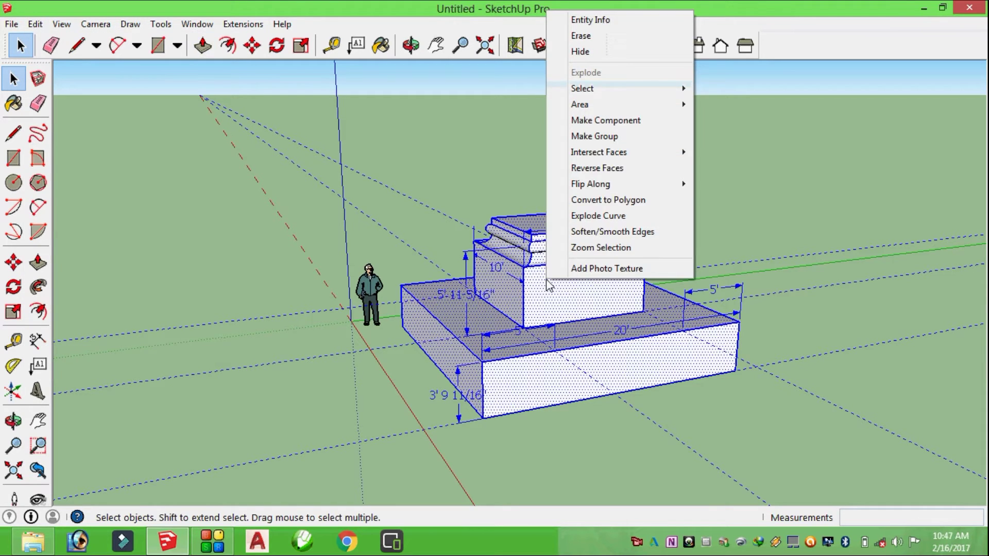
{"action": "left_click", "coordinate": [602, 137]}
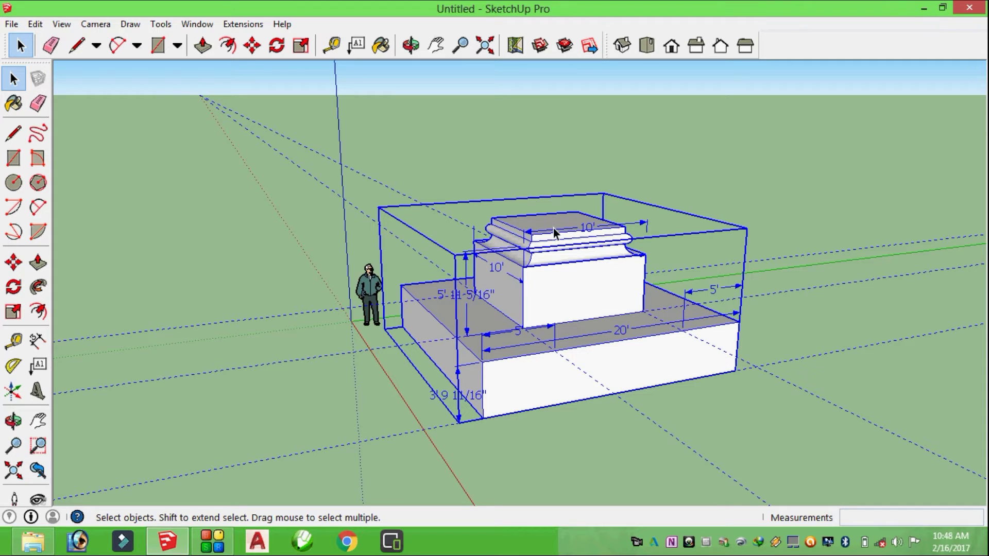
{"action": "left_click", "coordinate": [218, 138]}
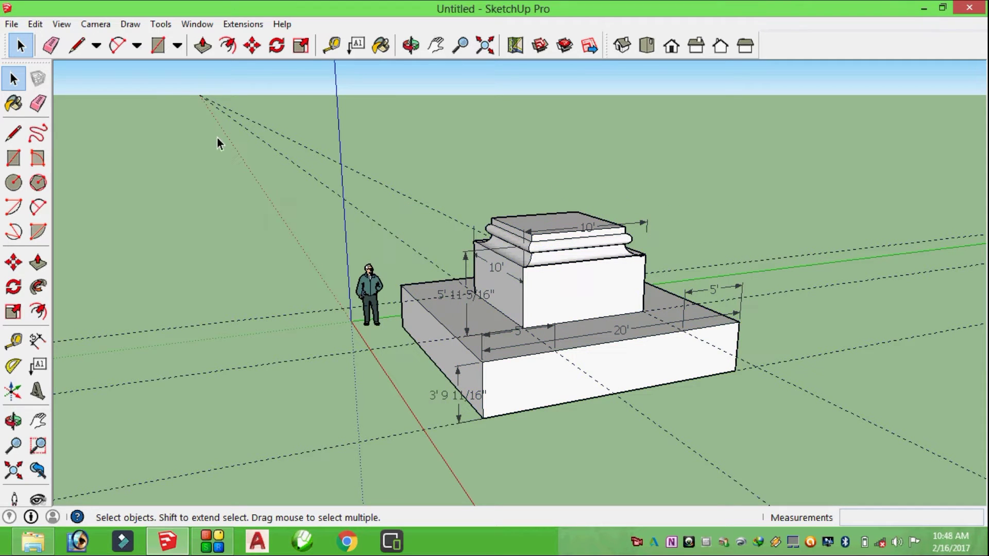
{"action": "left_click", "coordinate": [411, 46]}
{"action": "mouse_move", "coordinate": [431, 303]}
{"action": "left_mouse_down"}
{"action": "mouse_move", "coordinate": [596, 331]}
{"action": "mouse_move", "coordinate": [521, 367]}
{"action": "mouse_move", "coordinate": [647, 282]}
{"action": "mouse_move", "coordinate": [253, 307]}
{"action": "mouse_move", "coordinate": [495, 362]}
{"action": "mouse_move", "coordinate": [422, 393]}
{"action": "mouse_move", "coordinate": [649, 307]}
{"action": "mouse_move", "coordinate": [751, 366]}
{"action": "mouse_move", "coordinate": [639, 386]}
{"action": "mouse_move", "coordinate": [567, 335]}
{"action": "left_mouse_up"}
{"action": "left_click", "coordinate": [203, 45]}
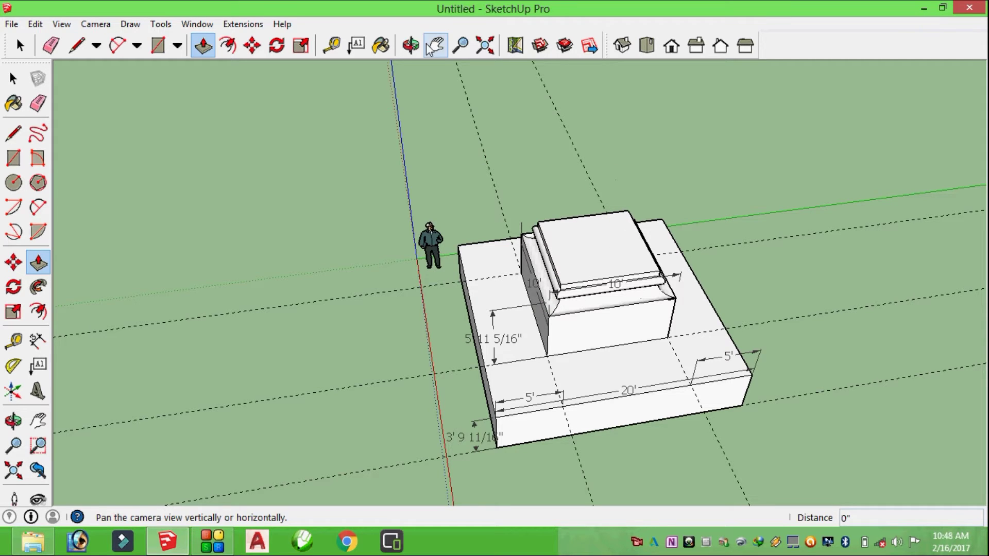
Orbit to a high corner view looking down onto the pedestal's top.
{"action": "left_click", "coordinate": [411, 45]}
{"action": "mouse_move", "coordinate": [535, 220]}
{"action": "left_mouse_down"}
{"action": "mouse_move", "coordinate": [563, 310]}
{"action": "mouse_move", "coordinate": [579, 276]}
{"action": "mouse_move", "coordinate": [552, 316]}
{"action": "mouse_move", "coordinate": [593, 309]}
{"action": "mouse_move", "coordinate": [645, 336]}
{"action": "mouse_move", "coordinate": [413, 315]}
{"action": "mouse_move", "coordinate": [576, 360]}
{"action": "mouse_move", "coordinate": [384, 333]}
{"action": "mouse_move", "coordinate": [437, 258]}
{"action": "mouse_move", "coordinate": [459, 309]}
{"action": "mouse_move", "coordinate": [603, 279]}
{"action": "mouse_move", "coordinate": [586, 370]}
{"action": "left_mouse_up"}
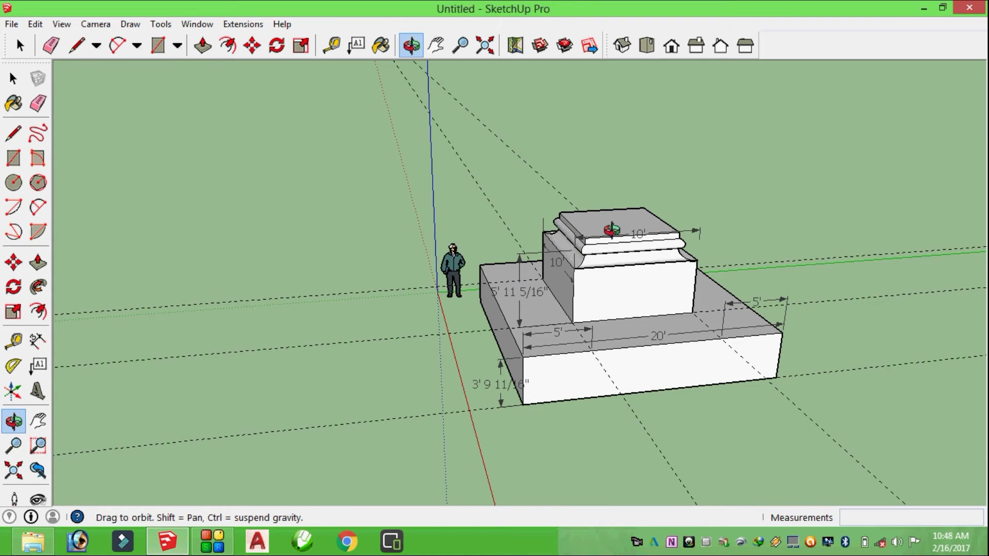
{"action": "mouse_move", "coordinate": [578, 292]}
{"action": "left_mouse_down"}
{"action": "mouse_move", "coordinate": [698, 304]}
{"action": "mouse_move", "coordinate": [614, 351]}
{"action": "mouse_move", "coordinate": [392, 387]}
{"action": "left_mouse_up"}
{"action": "key", "text": "e"}
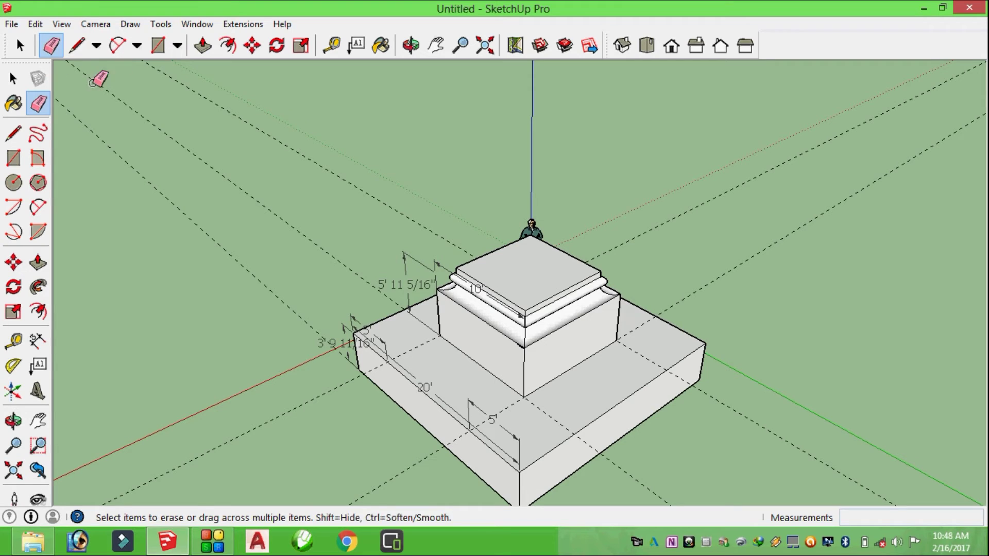
Explode the grouped pedestal back into separate geometry.
{"action": "left_click", "coordinate": [12, 78]}
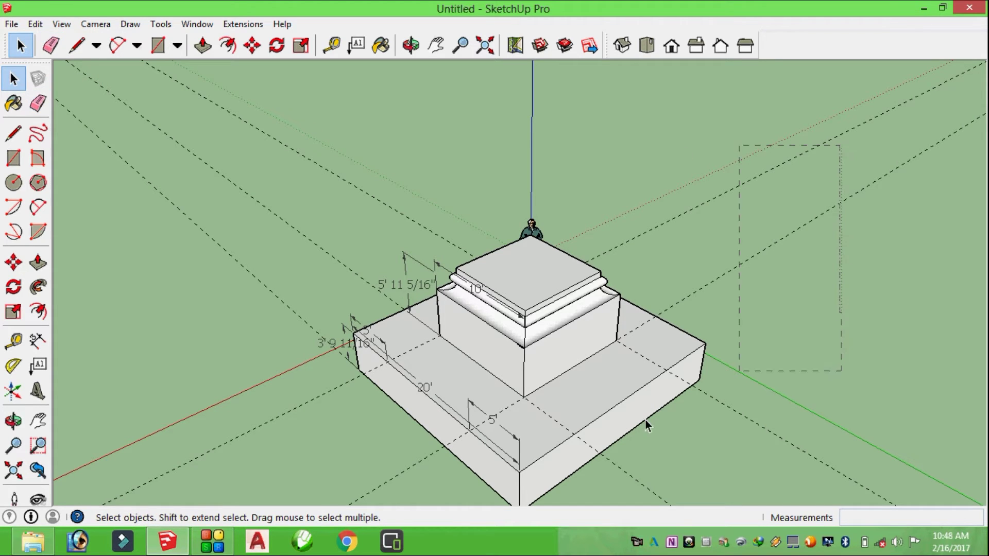
{"action": "left_click_drag", "start_coordinate": [317, 521], "coordinate": [286, 524]}
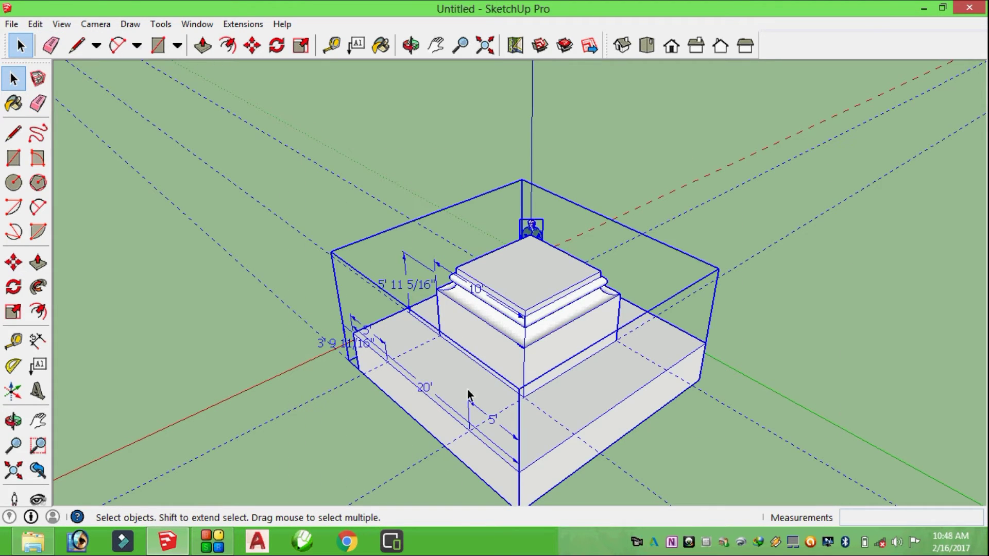
{"action": "right_click", "coordinate": [463, 363]}
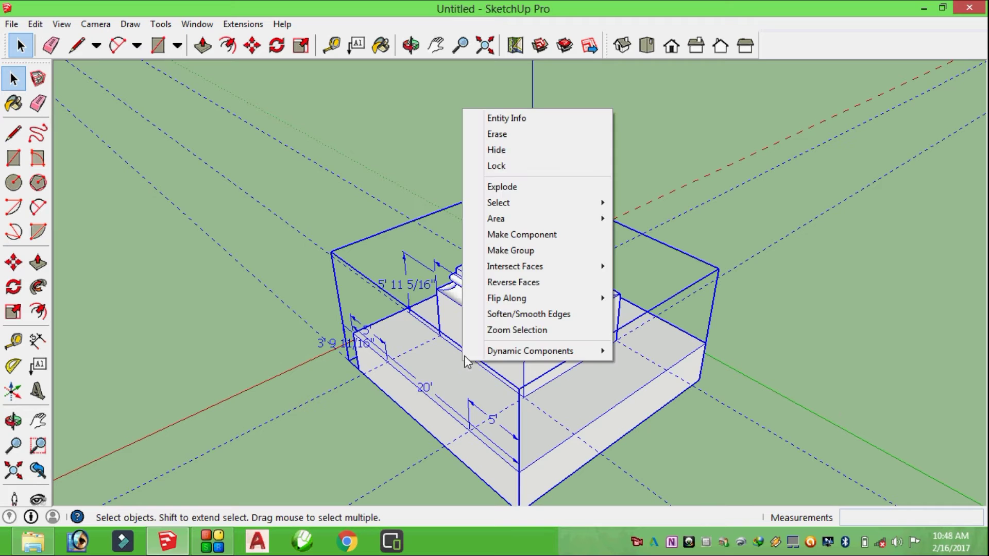
{"action": "left_click", "coordinate": [509, 190]}
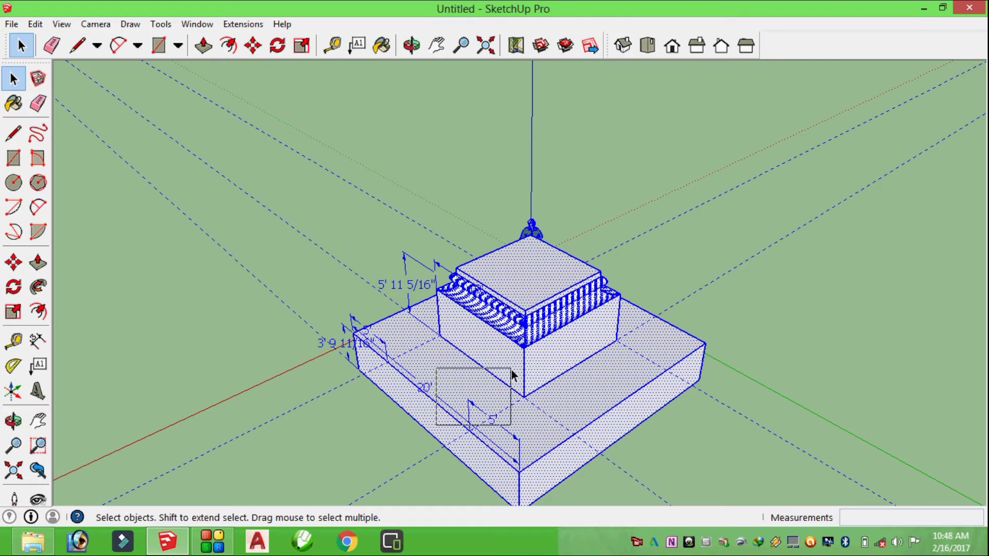
{"action": "left_click", "coordinate": [217, 237]}
Delete the dashed guide lines and the 5' 11 5/16" dimension.
{"action": "left_click_drag", "start_coordinate": [304, 228], "coordinate": [101, 330]}
{"action": "left_click", "coordinate": [804, 247]}
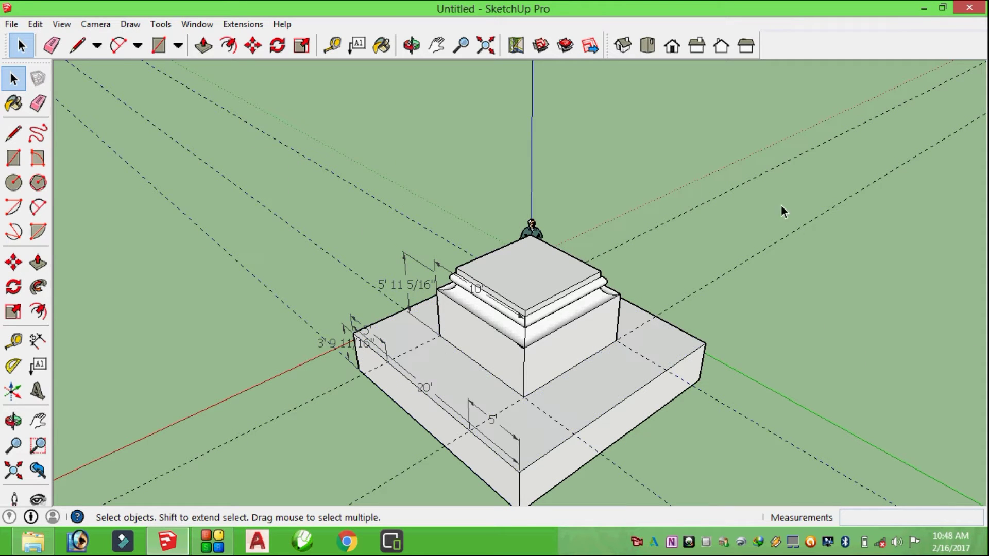
{"action": "left_click_drag", "start_coordinate": [705, 103], "coordinate": [899, 284]}
{"action": "left_click_drag", "start_coordinate": [835, 261], "coordinate": [719, 145]}
{"action": "key", "text": "Delete"}
{"action": "left_click_drag", "start_coordinate": [216, 297], "coordinate": [409, 132]}
{"action": "left_click_drag", "start_coordinate": [113, 267], "coordinate": [143, 265]}
{"action": "key", "text": "Delete"}
{"action": "left_click", "coordinate": [411, 45]}
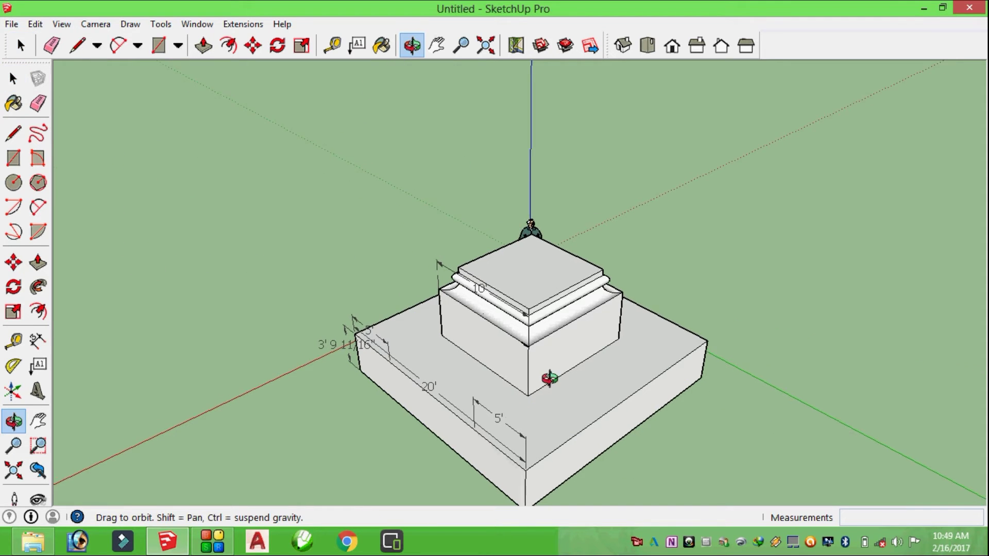
From an eye-level side view, delete the 3' 9 11/16", left 5' and 20' dimensions.
{"action": "left_click_drag", "start_coordinate": [552, 378], "coordinate": [701, 267]}
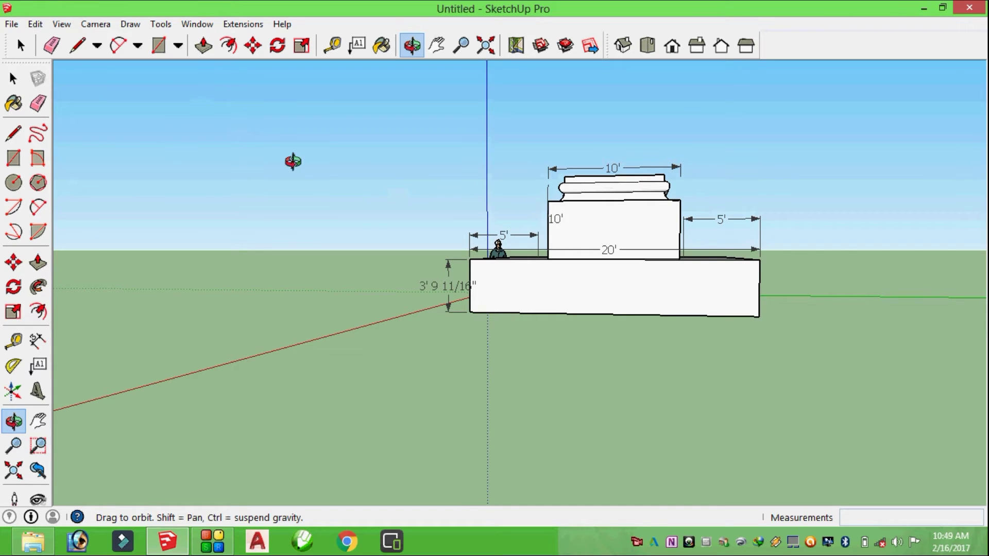
{"action": "left_click", "coordinate": [22, 45]}
{"action": "mouse_move", "coordinate": [335, 205]}
{"action": "left_mouse_down"}
{"action": "mouse_move", "coordinate": [466, 372]}
{"action": "mouse_move", "coordinate": [390, 202]}
{"action": "left_mouse_up"}
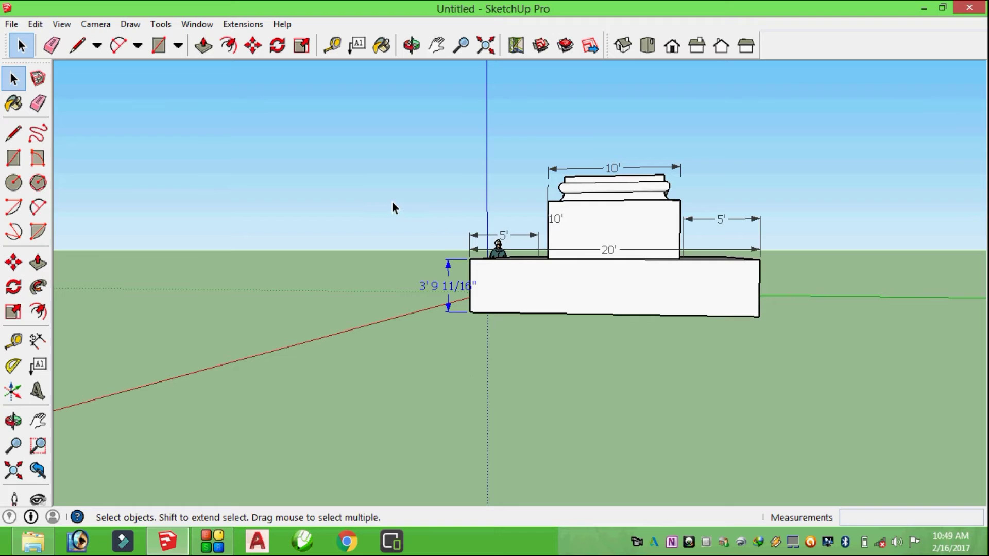
{"action": "key", "text": "Delete"}
{"action": "left_click", "coordinate": [475, 239]}
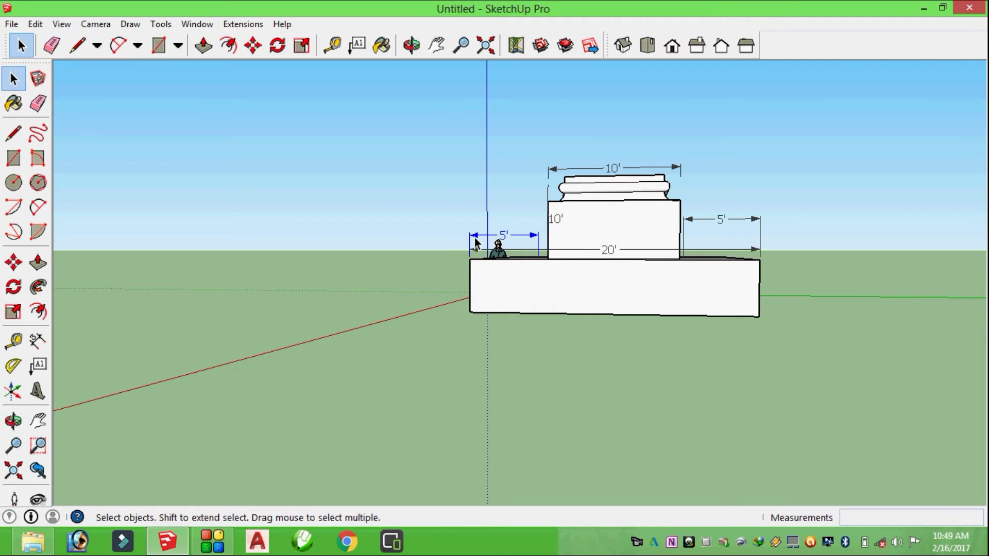
{"action": "key", "text": "Delete"}
{"action": "left_click", "coordinate": [482, 251]}
{"action": "key", "text": "Delete"}
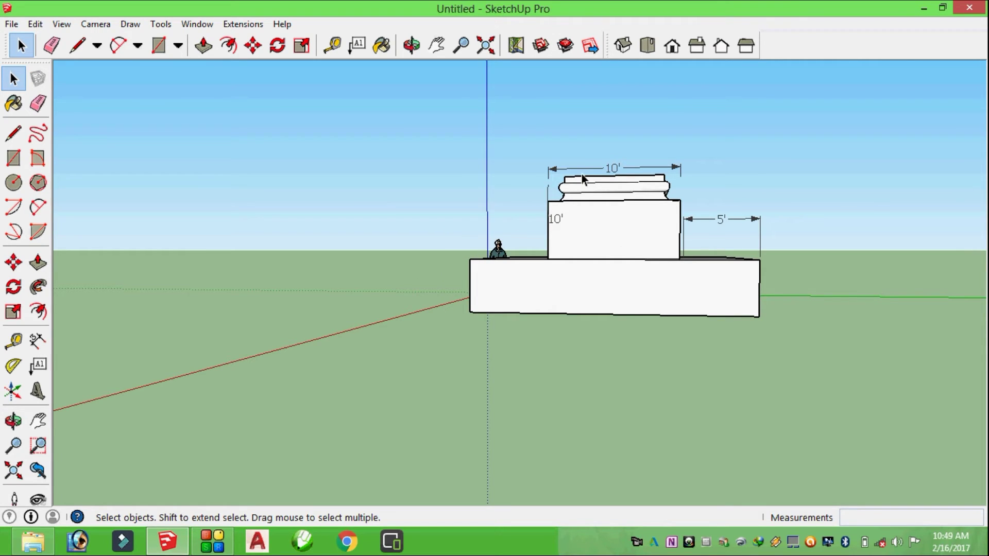
Delete the top 10', right 5' and remaining 10' dimensions, then view from above.
{"action": "left_click", "coordinate": [582, 169]}
{"action": "key", "text": "Delete"}
{"action": "left_click", "coordinate": [722, 218]}
{"action": "key", "text": "Delete"}
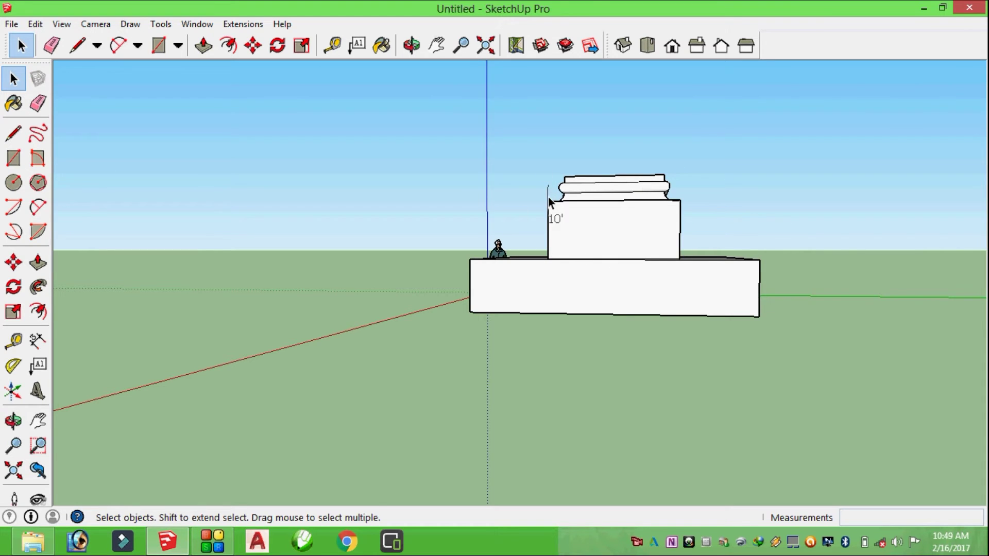
{"action": "left_click", "coordinate": [548, 197]}
{"action": "key", "text": "Delete"}
{"action": "left_click", "coordinate": [411, 45]}
{"action": "mouse_move", "coordinate": [442, 234]}
{"action": "left_mouse_down"}
{"action": "mouse_move", "coordinate": [552, 412]}
{"action": "mouse_move", "coordinate": [718, 393]}
{"action": "mouse_move", "coordinate": [432, 341]}
{"action": "mouse_move", "coordinate": [188, 325]}
{"action": "mouse_move", "coordinate": [656, 413]}
{"action": "mouse_move", "coordinate": [523, 321]}
{"action": "mouse_move", "coordinate": [466, 346]}
{"action": "mouse_move", "coordinate": [548, 413]}
{"action": "mouse_move", "coordinate": [508, 353]}
{"action": "mouse_move", "coordinate": [410, 301]}
{"action": "left_mouse_up"}
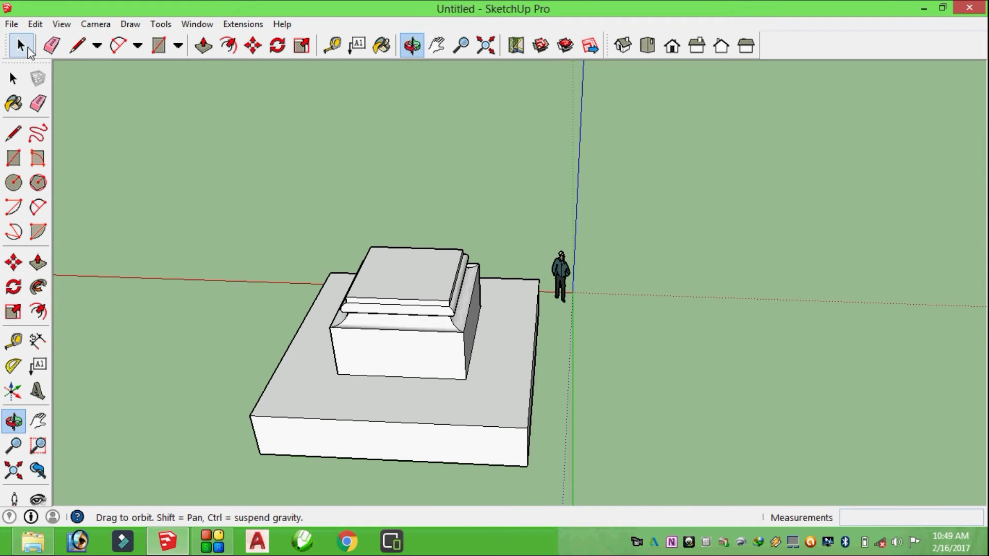
Move the scale figure from beside the base onto the pedestal top.
{"action": "key", "text": "space"}
{"action": "left_click", "coordinate": [563, 271]}
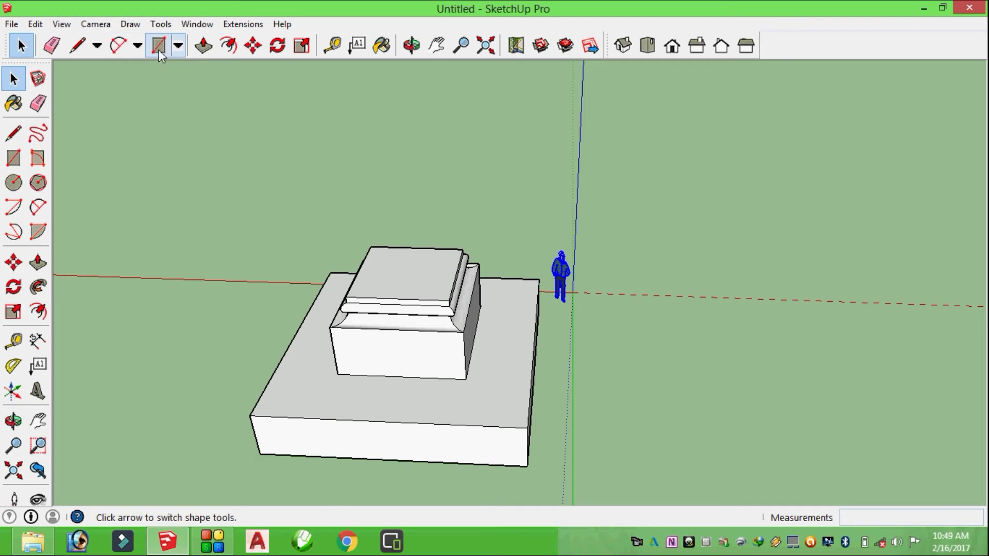
{"action": "left_click", "coordinate": [253, 46]}
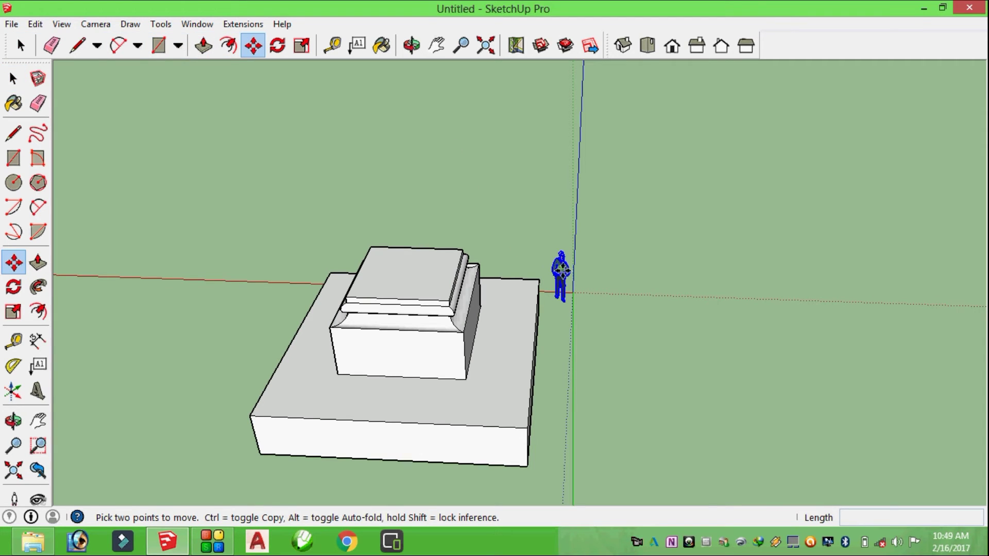
{"action": "left_click", "coordinate": [562, 270]}
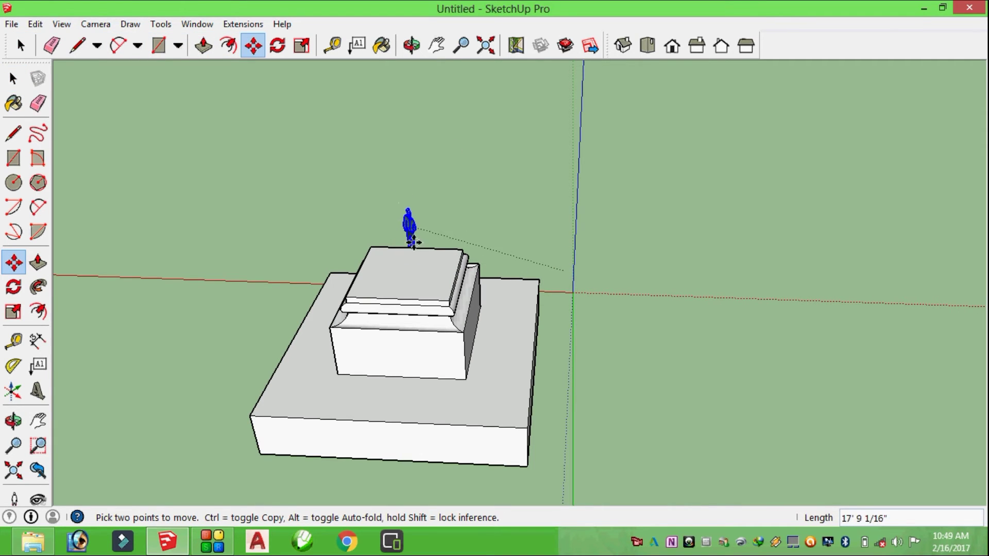
{"action": "left_click", "coordinate": [412, 267]}
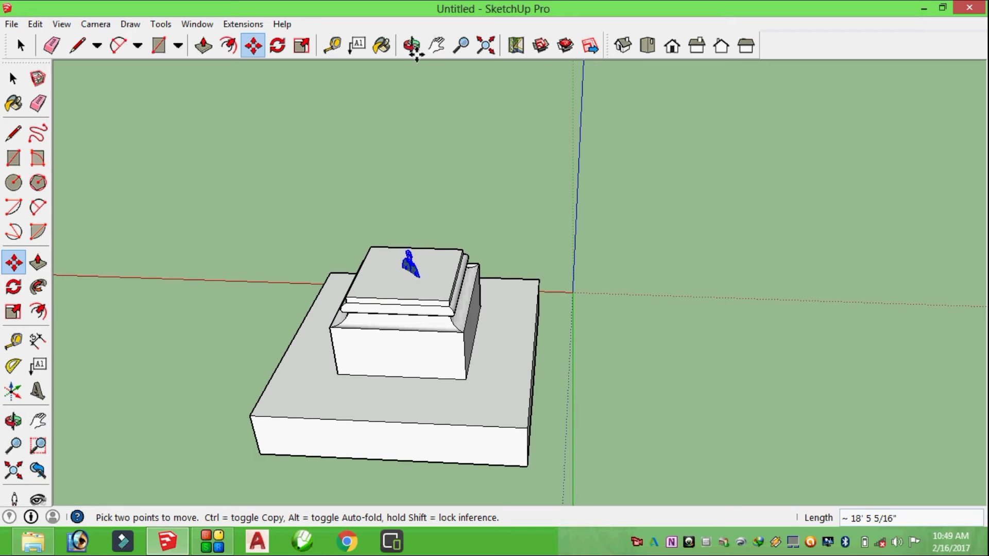
{"action": "left_click", "coordinate": [415, 49]}
{"action": "mouse_move", "coordinate": [441, 331]}
{"action": "left_mouse_down"}
{"action": "mouse_move", "coordinate": [221, 215]}
{"action": "mouse_move", "coordinate": [331, 353]}
{"action": "mouse_move", "coordinate": [484, 309]}
{"action": "left_mouse_up"}
Reposition the scale figure so it stands on the moulded cap, then deselect.
{"action": "left_click", "coordinate": [253, 45]}
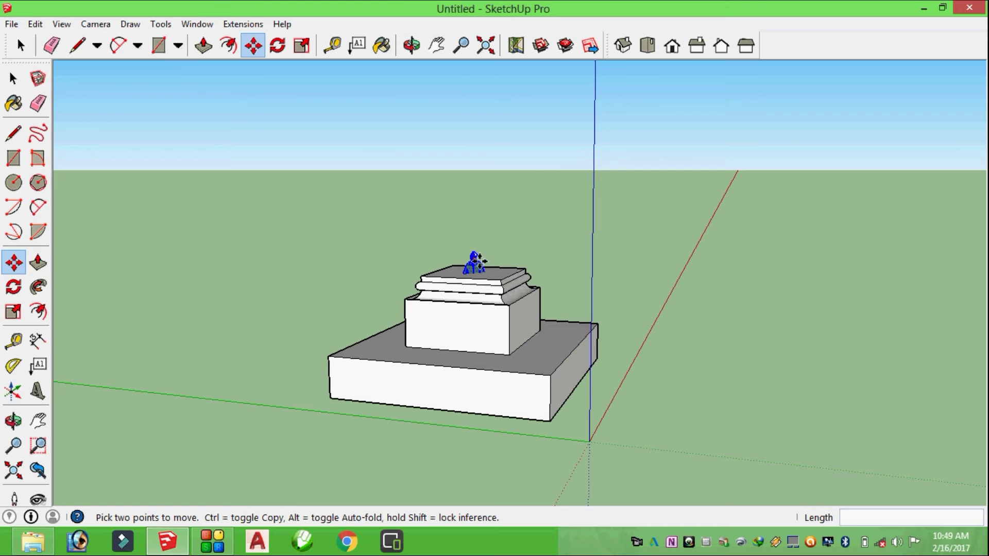
{"action": "left_click", "coordinate": [476, 262]}
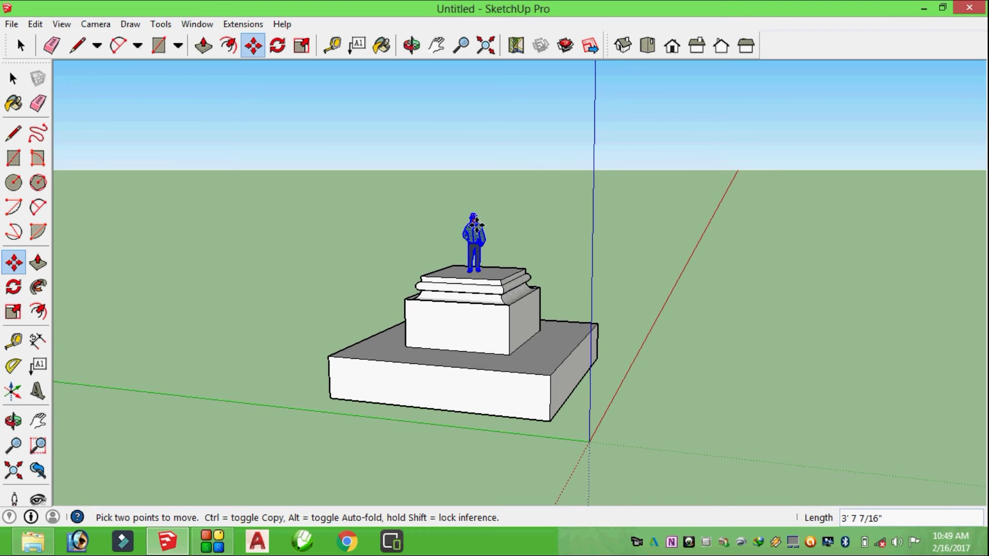
{"action": "left_click", "coordinate": [476, 225]}
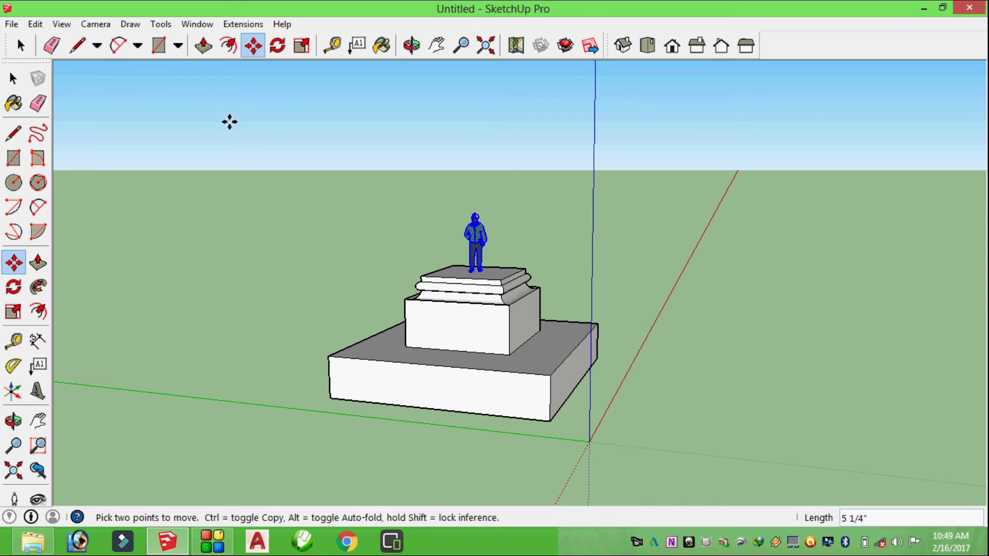
{"action": "left_click", "coordinate": [12, 79]}
{"action": "left_click", "coordinate": [215, 200]}
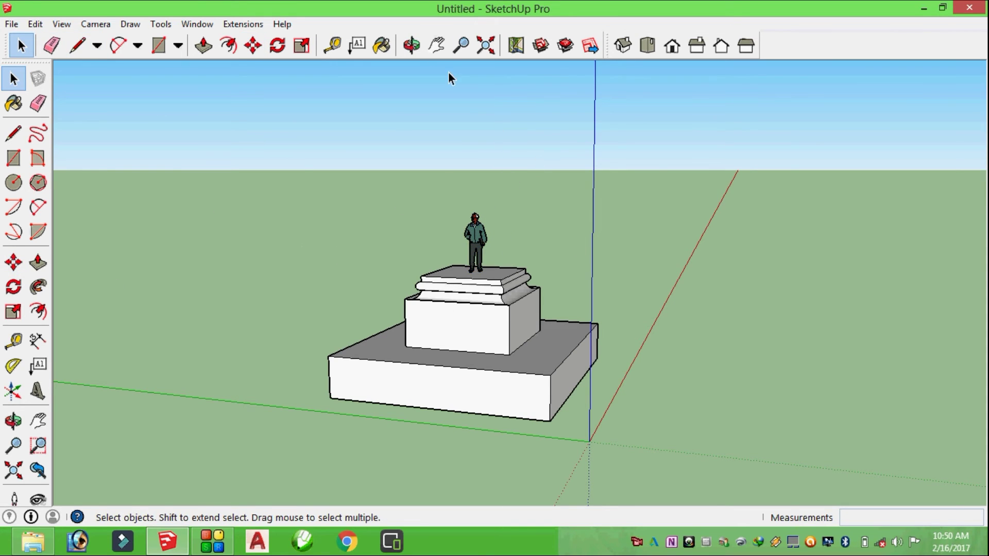
{"action": "left_click", "coordinate": [412, 45]}
{"action": "mouse_move", "coordinate": [338, 296]}
{"action": "left_mouse_down"}
{"action": "mouse_move", "coordinate": [773, 278]}
{"action": "mouse_move", "coordinate": [509, 377]}
{"action": "mouse_move", "coordinate": [302, 420]}
{"action": "mouse_move", "coordinate": [360, 412]}
{"action": "mouse_move", "coordinate": [452, 331]}
{"action": "mouse_move", "coordinate": [355, 362]}
{"action": "mouse_move", "coordinate": [413, 381]}
{"action": "left_mouse_up"}
Try extruding the cap and pushing the middle block, then undo and cancel both.
{"action": "double_click", "coordinate": [563, 299]}
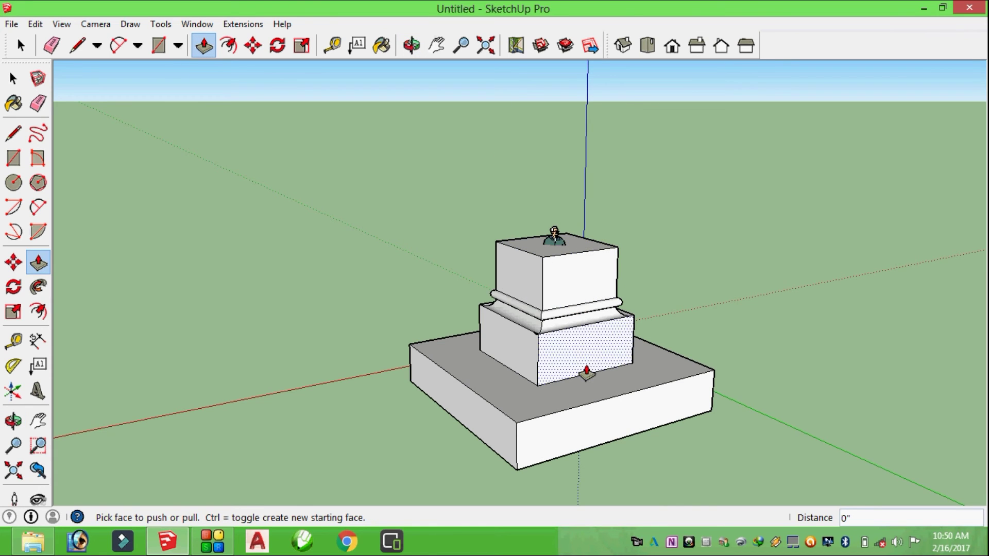
{"action": "key", "text": "ctrl+z"}
{"action": "left_click", "coordinate": [497, 367]}
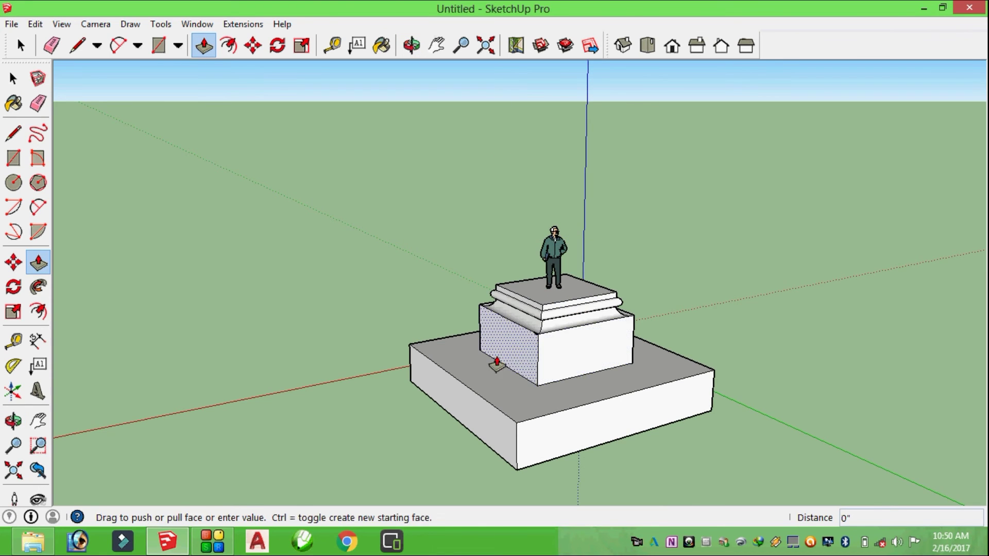
{"action": "key", "text": "Escape"}
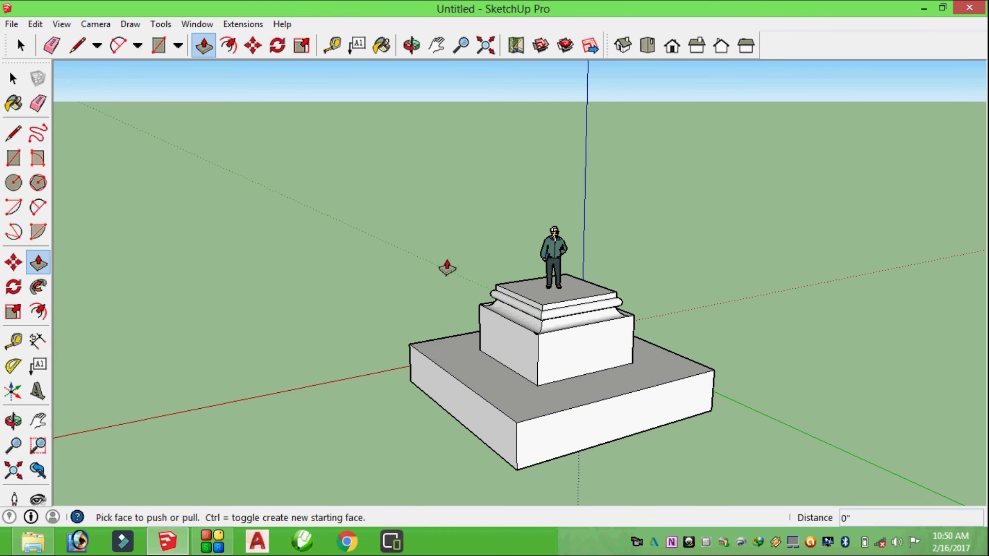
Window-select the pedestal and figure and make them one group, then recentre the view.
{"action": "left_click", "coordinate": [13, 78]}
{"action": "left_click_drag", "start_coordinate": [289, 128], "coordinate": [806, 501]}
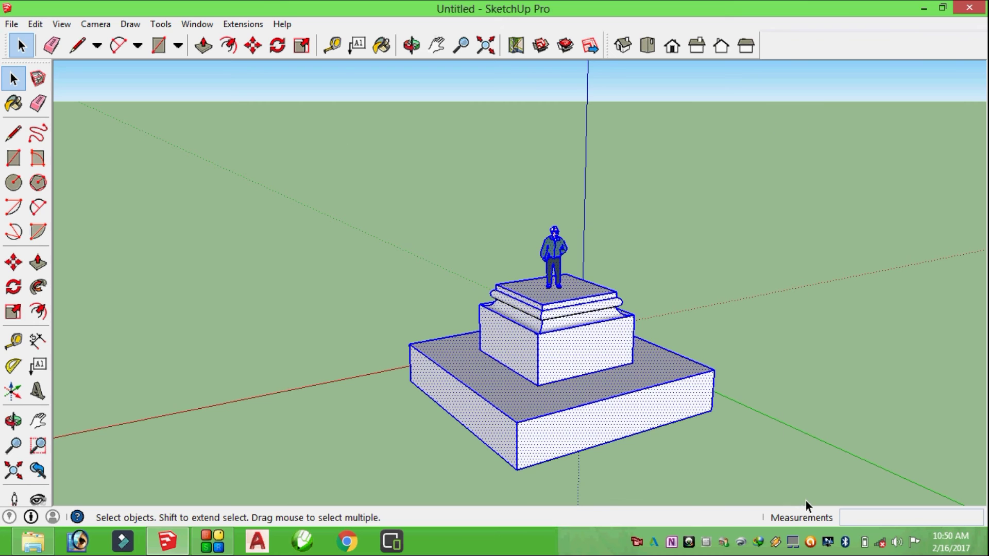
{"action": "right_click", "coordinate": [568, 324]}
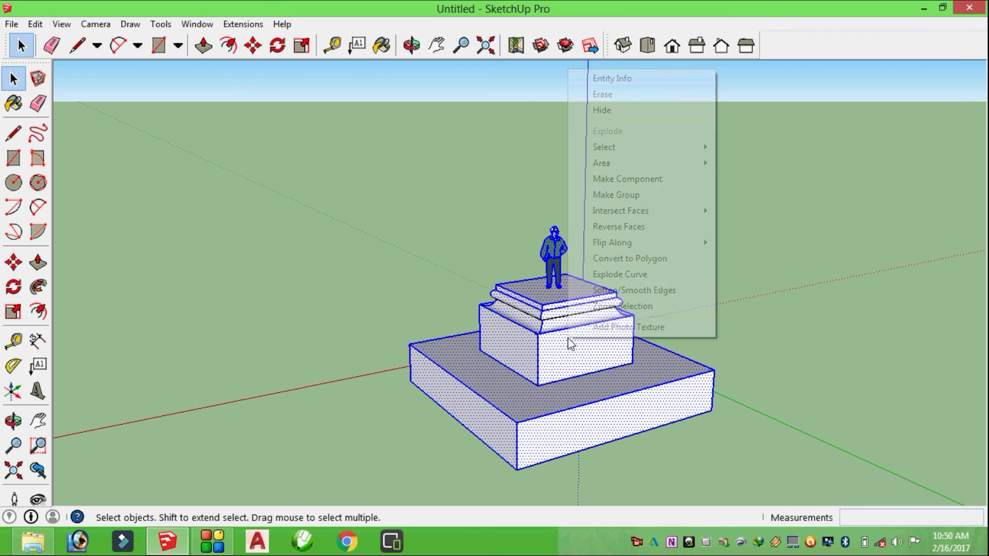
{"action": "left_click", "coordinate": [625, 199]}
{"action": "left_click", "coordinate": [837, 318]}
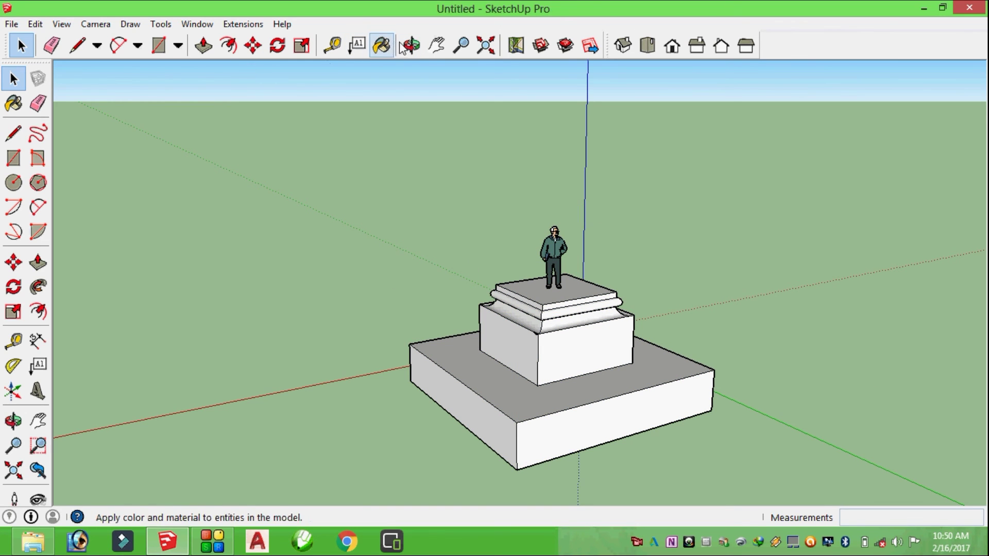
{"action": "left_click", "coordinate": [436, 45]}
{"action": "mouse_move", "coordinate": [450, 294]}
{"action": "left_mouse_down"}
{"action": "mouse_move", "coordinate": [363, 279]}
{"action": "mouse_move", "coordinate": [234, 221]}
{"action": "mouse_move", "coordinate": [420, 232]}
{"action": "left_mouse_up"}
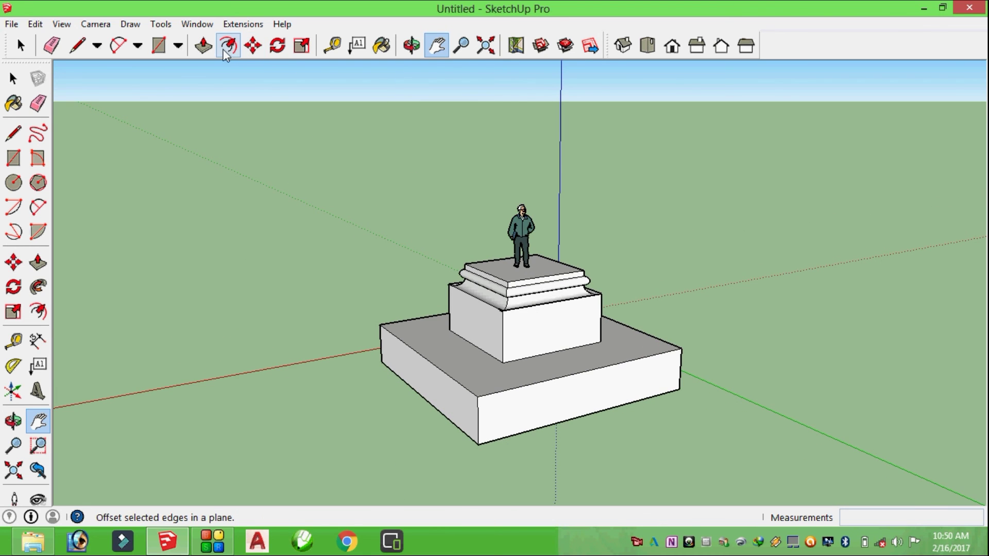
{"action": "left_click", "coordinate": [412, 45]}
{"action": "mouse_move", "coordinate": [419, 359]}
{"action": "left_mouse_down"}
{"action": "mouse_move", "coordinate": [678, 371]}
{"action": "mouse_move", "coordinate": [590, 380]}
{"action": "mouse_move", "coordinate": [565, 361]}
{"action": "mouse_move", "coordinate": [444, 357]}
{"action": "mouse_move", "coordinate": [505, 347]}
{"action": "mouse_move", "coordinate": [463, 339]}
{"action": "mouse_move", "coordinate": [547, 367]}
{"action": "mouse_move", "coordinate": [433, 285]}
{"action": "mouse_move", "coordinate": [526, 342]}
{"action": "mouse_move", "coordinate": [477, 267]}
{"action": "mouse_move", "coordinate": [508, 332]}
{"action": "mouse_move", "coordinate": [475, 344]}
{"action": "mouse_move", "coordinate": [581, 320]}
{"action": "mouse_move", "coordinate": [444, 327]}
{"action": "mouse_move", "coordinate": [592, 345]}
{"action": "left_mouse_up"}
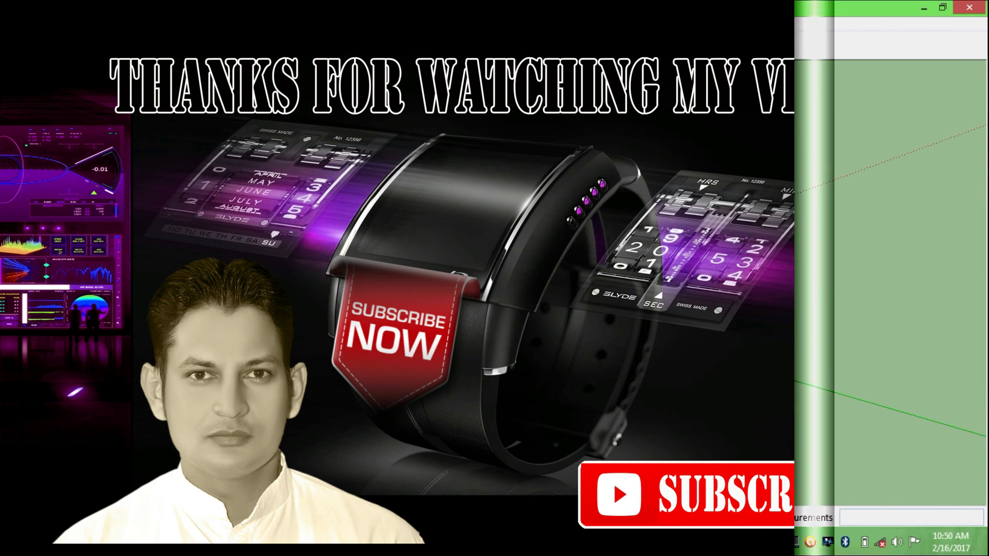